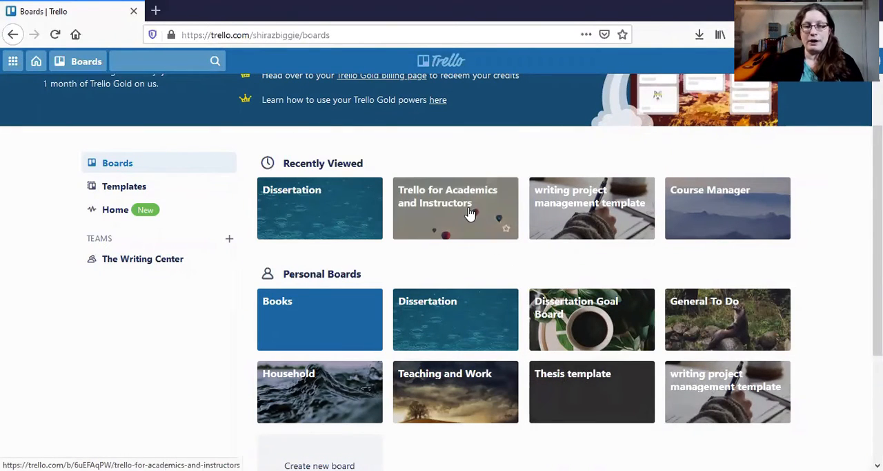
# Open the Trello for Academics and Instructors board and view its Meet the Board Creators card.
pyautogui.click(469, 214)
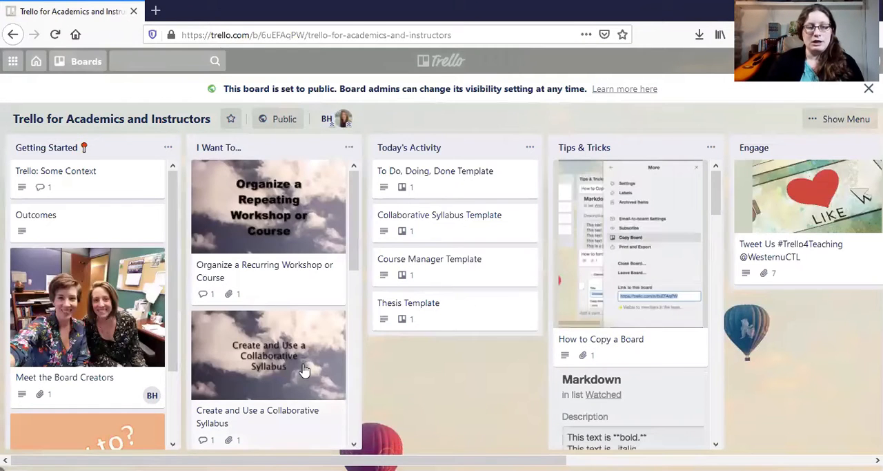
pyautogui.click(88, 286)
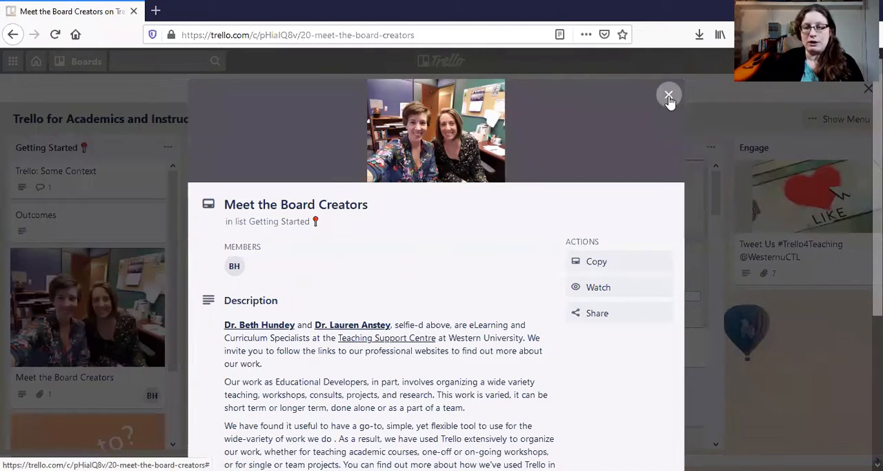
pyautogui.click(669, 96)
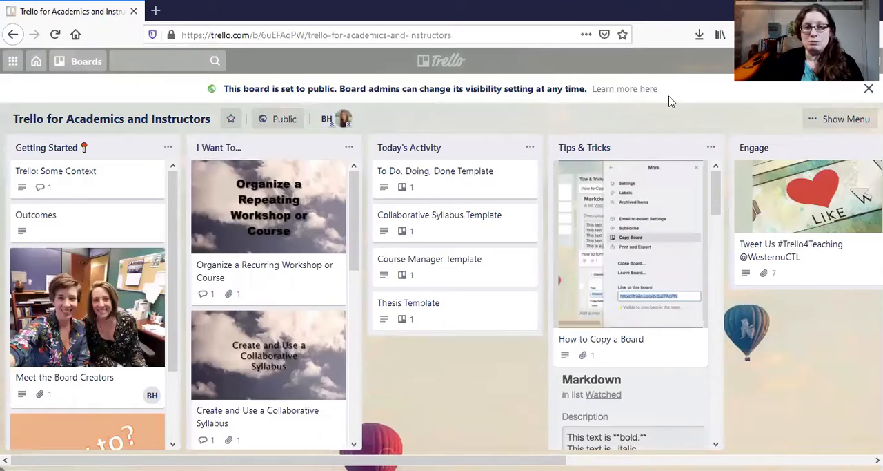
# View the Course Manager board, followed by the Academic Writing Project Management board.
pyautogui.click(79, 62)
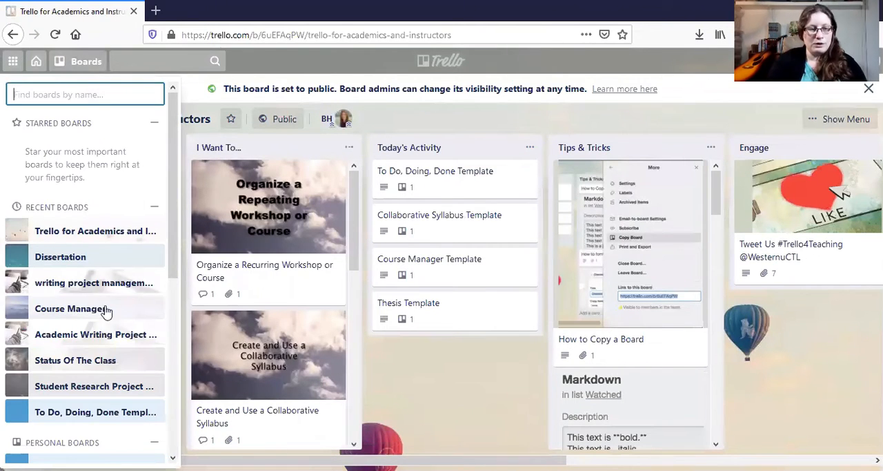
pyautogui.click(84, 316)
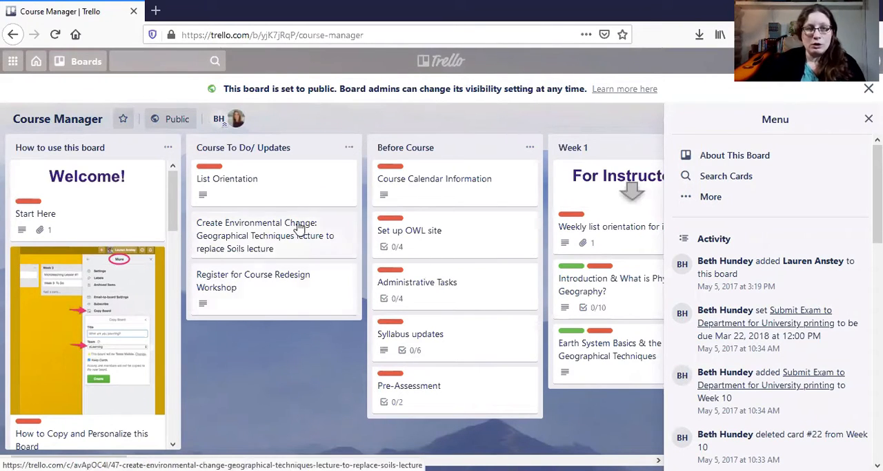
pyautogui.click(87, 63)
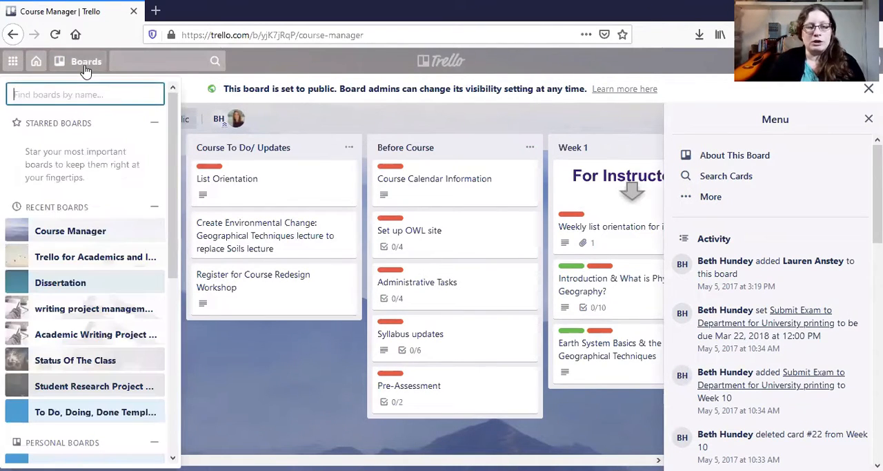
pyautogui.click(131, 335)
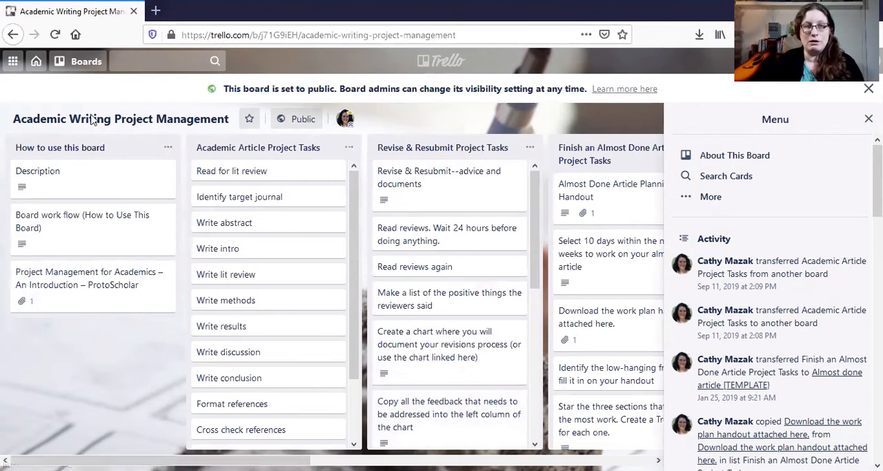
# Open the Dissertation board and look through the cards in its Chapter 1 list.
pyautogui.click(80, 63)
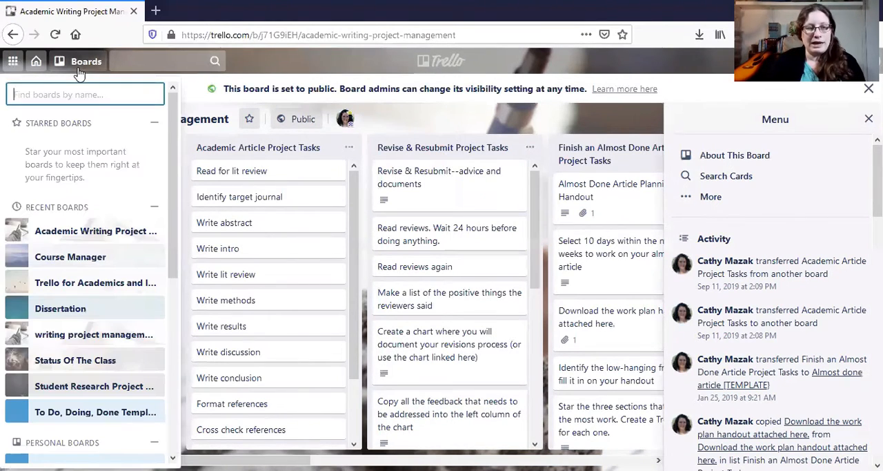
pyautogui.click(73, 314)
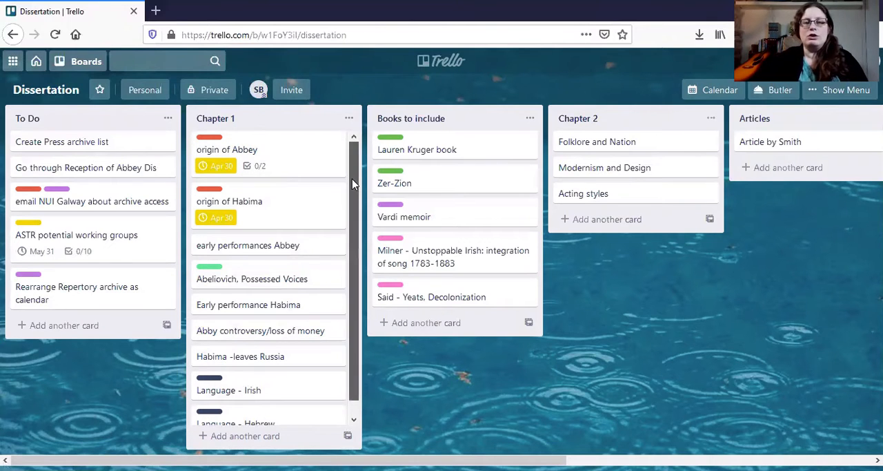
pyautogui.moveTo(352, 178); pyautogui.dragTo(357, 219)
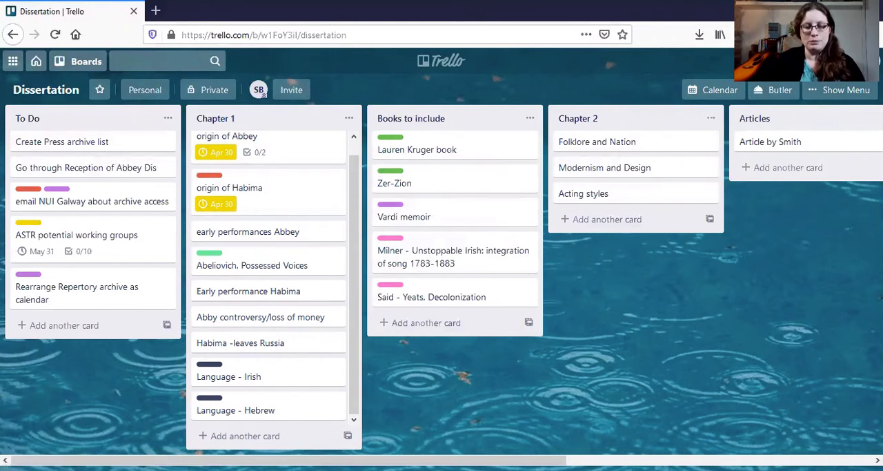
# Add a new list titled "Chapter #3" after the Completed list on the Dissertation board.
pyautogui.click(621, 460)
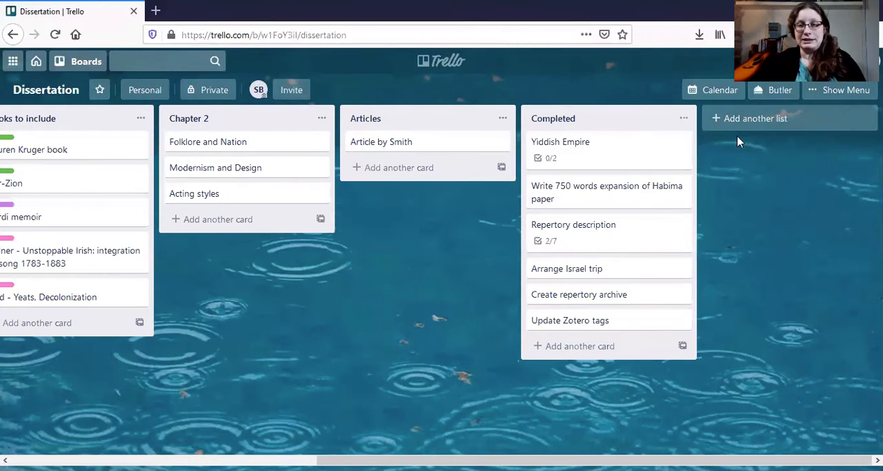
pyautogui.click(735, 118)
pyautogui.write('Chapter #3')
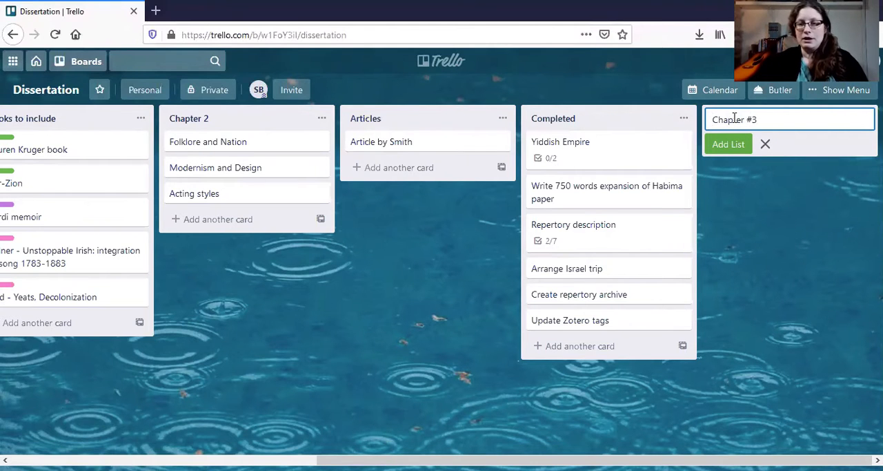
pyautogui.press('Return')
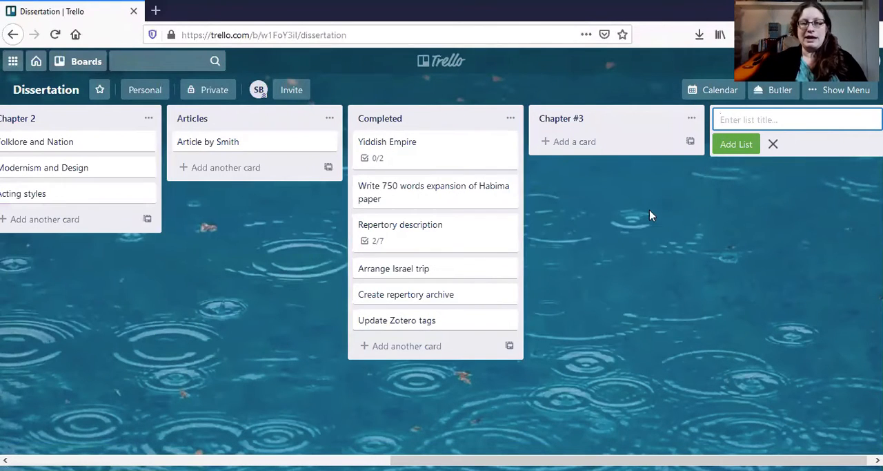
# Add a card titled "Introduction" to the Chapter #3 list.
pyautogui.click(570, 144)
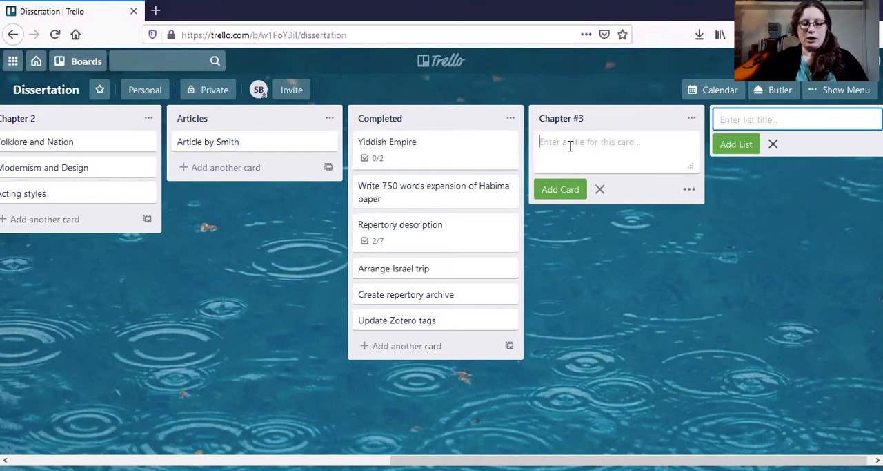
pyautogui.write('I')
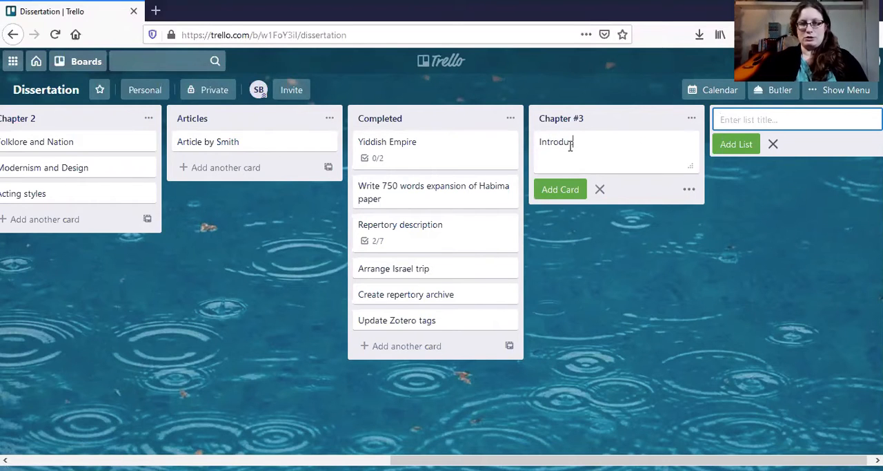
pyautogui.write('ntroduction')
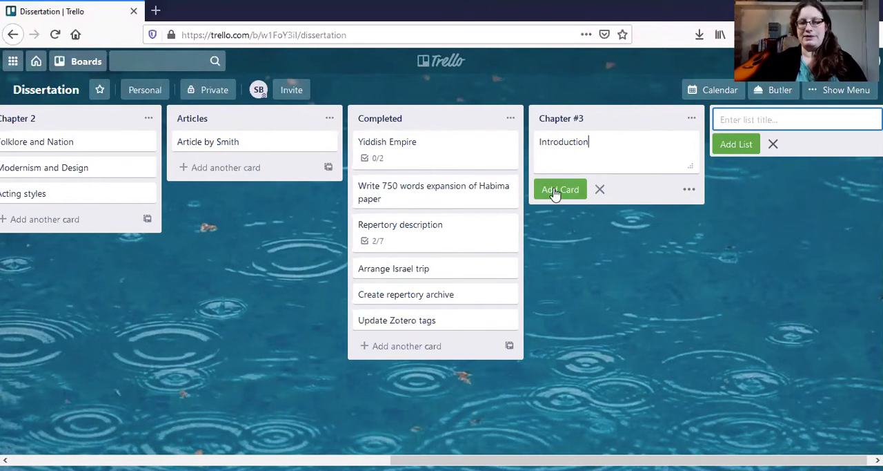
pyautogui.click(557, 190)
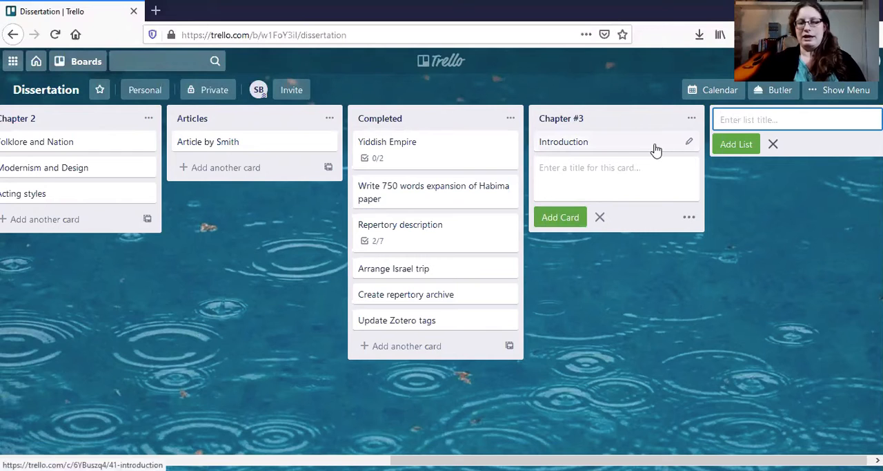
# On the Introduction card, rename the blue "Test" label to "photo" and apply the "Writing section" label.
pyautogui.click(639, 199)
pyautogui.click(627, 146)
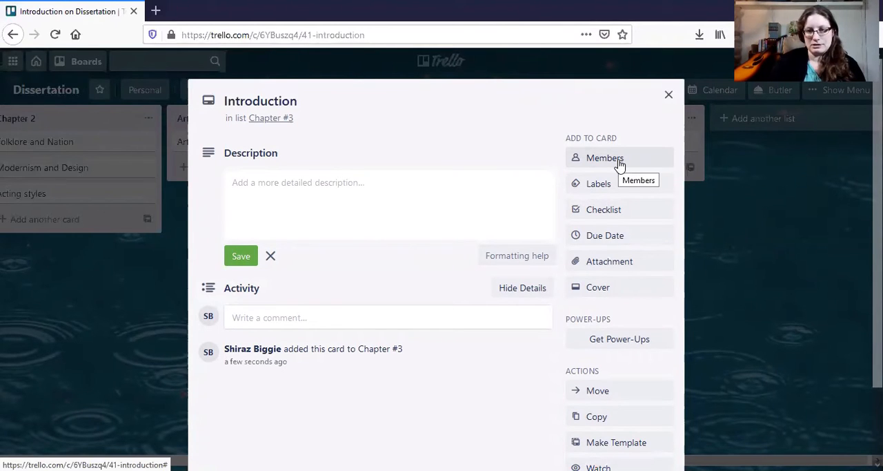
pyautogui.click(604, 188)
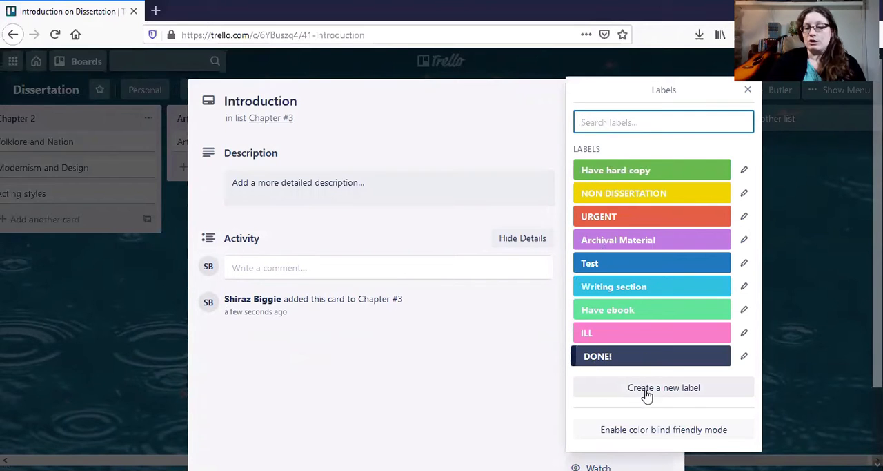
pyautogui.click(744, 264)
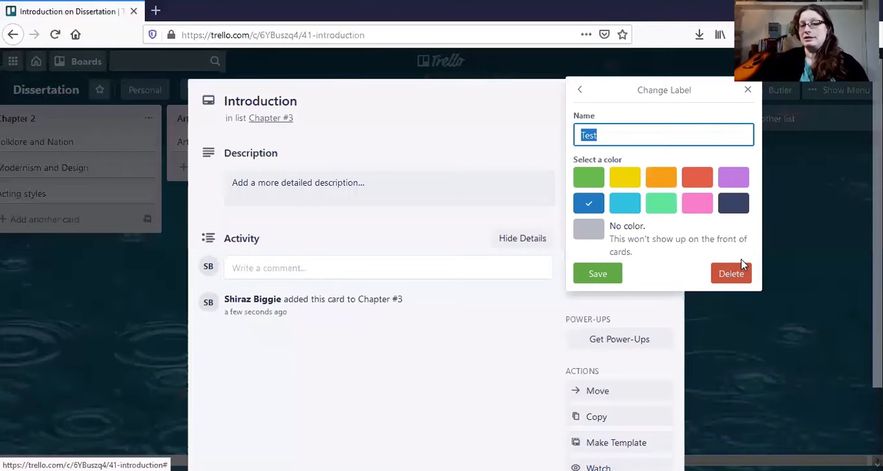
pyautogui.write('photo')
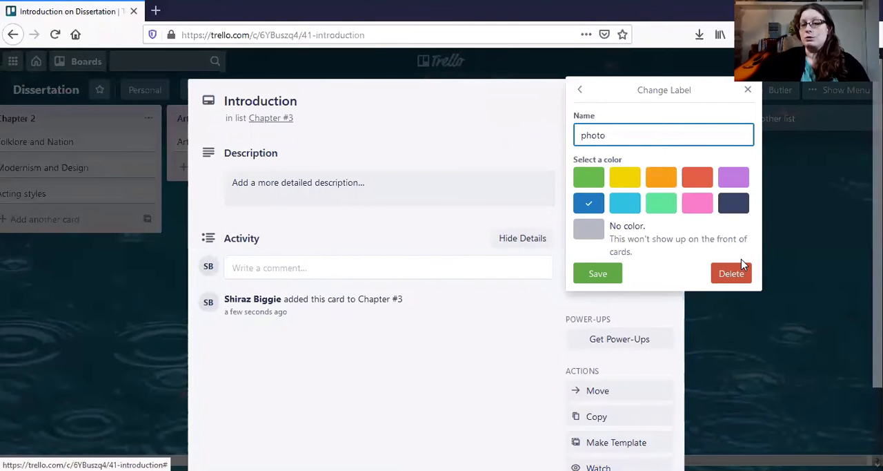
pyautogui.click(610, 274)
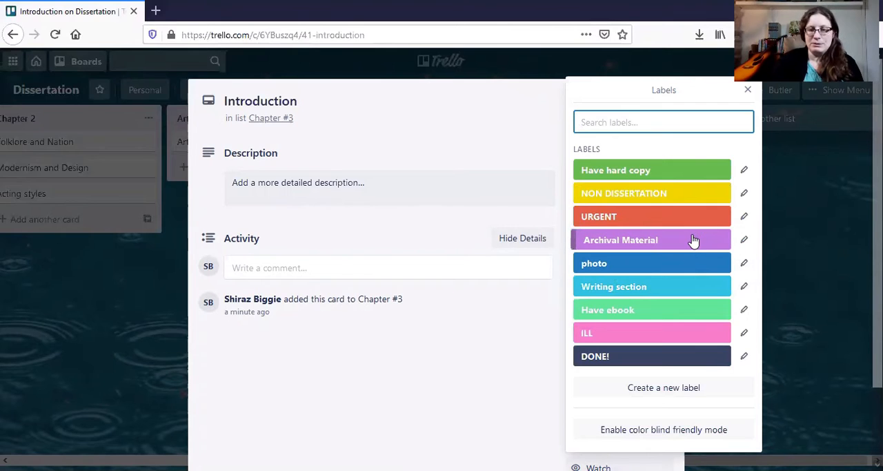
pyautogui.click(671, 288)
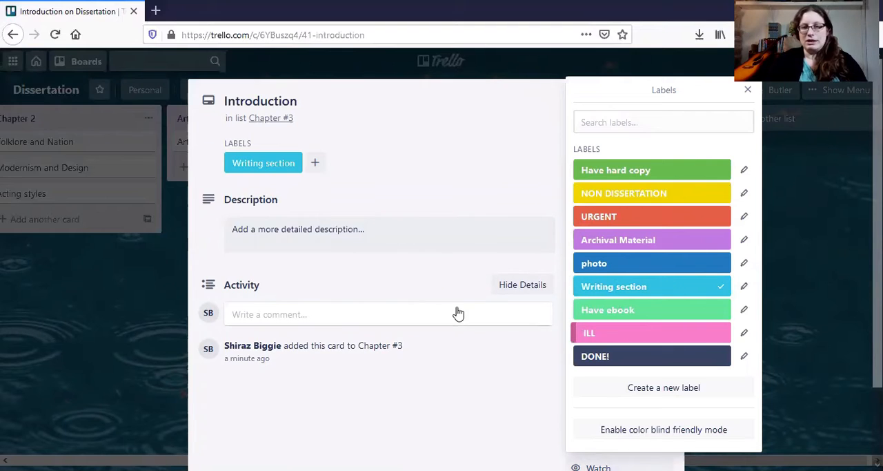
pyautogui.click(749, 91)
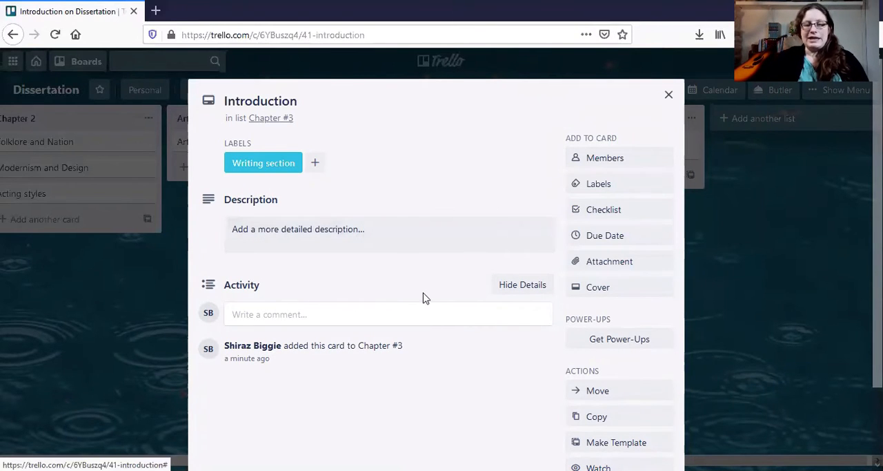
# Add a checklist to the Introduction card with the item "literature review".
pyautogui.click(607, 215)
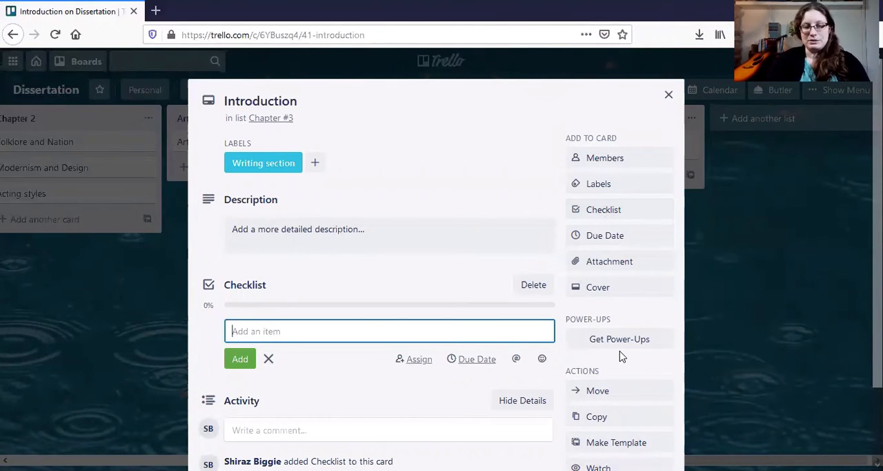
pyautogui.write('I')
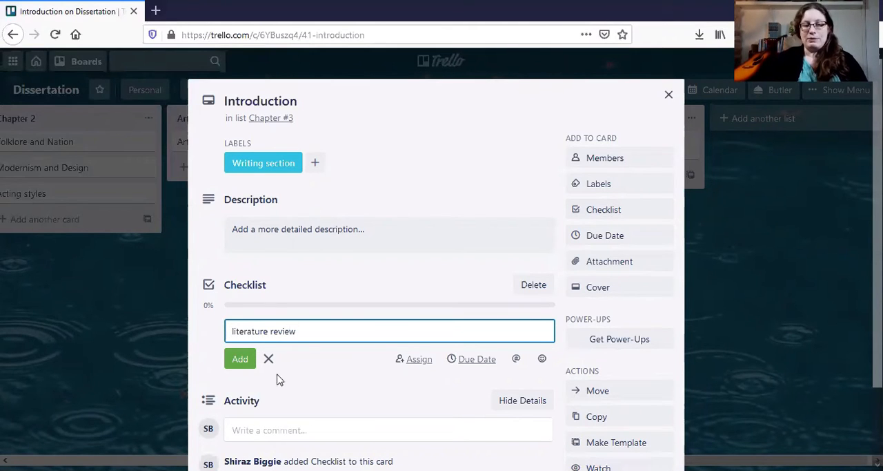
pyautogui.click(239, 359)
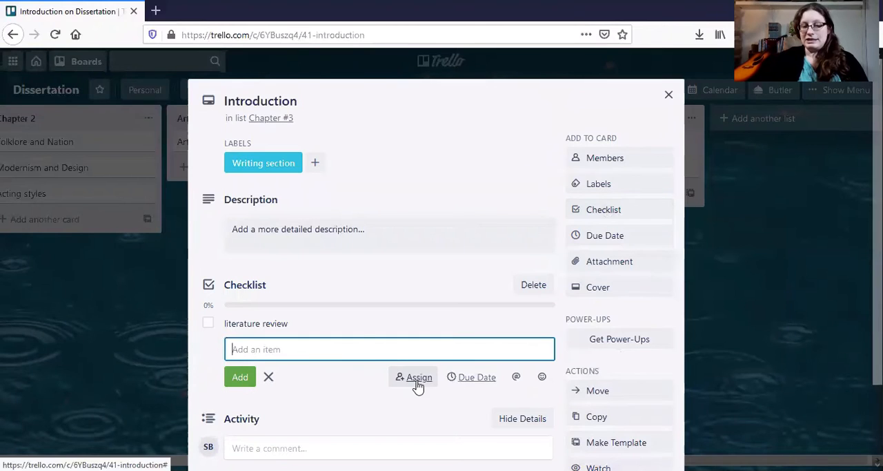
# Examine the Introduction card's due date and reminder options and its attachment sources without saving anything.
pyautogui.click(612, 235)
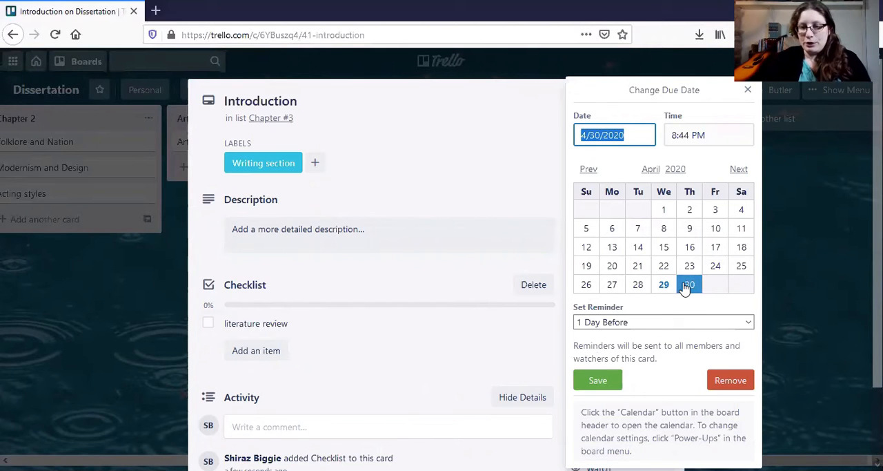
pyautogui.click(605, 325)
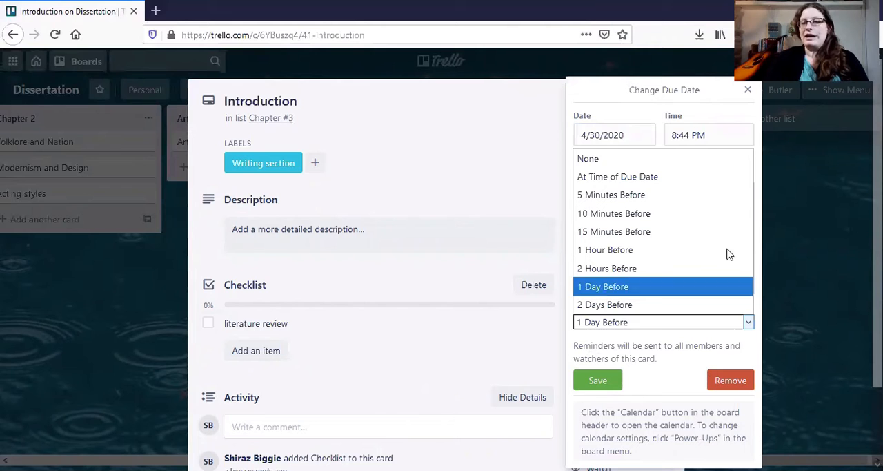
pyautogui.click(748, 90)
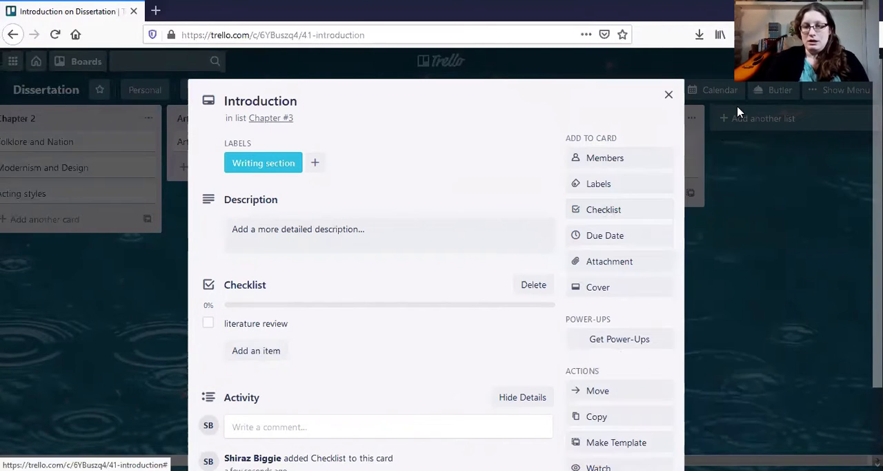
pyautogui.click(635, 265)
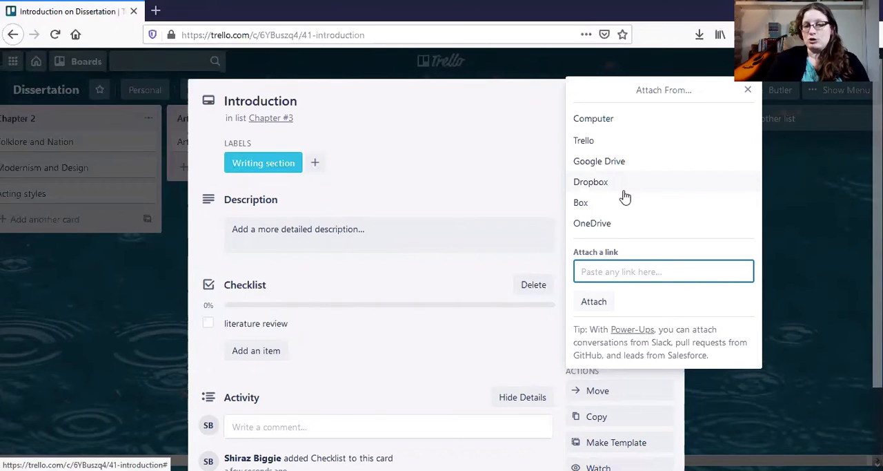
pyautogui.click(746, 93)
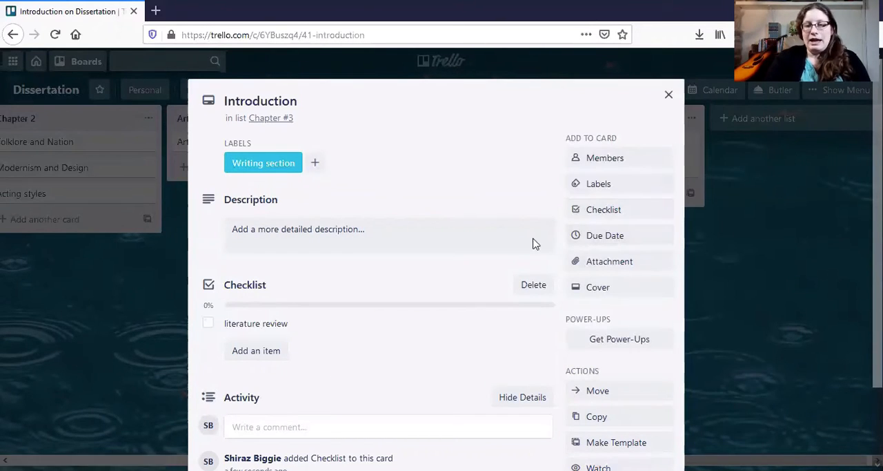
# Mark the "literature review" checklist item as complete and review the card's activity and available actions.
pyautogui.scroll(-2, 491, 155)
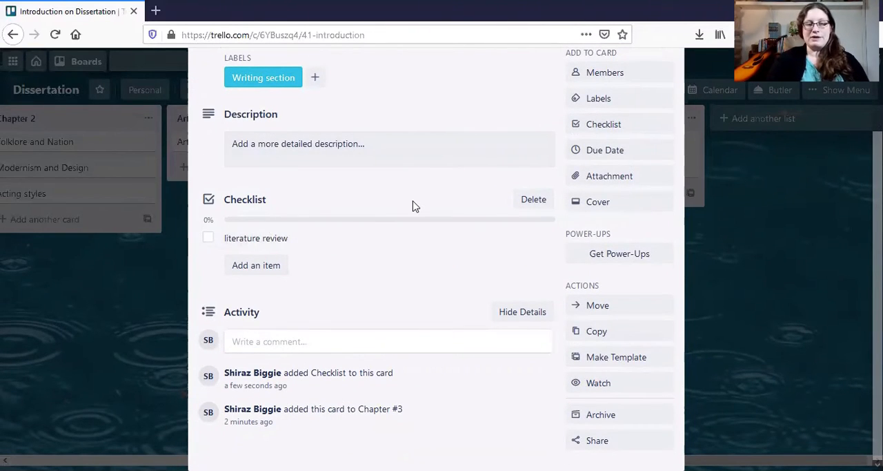
pyautogui.scroll(1, 413, 206)
pyautogui.scroll(1, 414, 207)
pyautogui.click(209, 313)
pyautogui.scroll(-2, 429, 362)
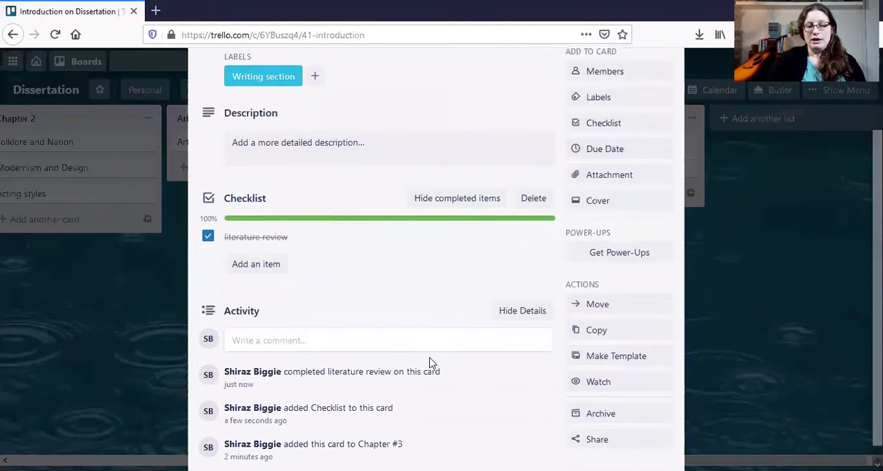
pyautogui.scroll(-1, 429, 363)
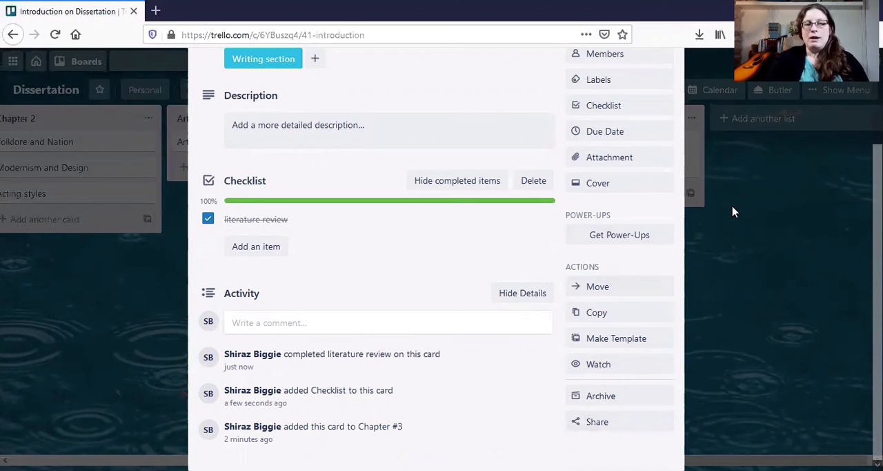
# Close the Introduction card and move the article card from the Articles list to below Introduction in the Chapter #3 list.
pyautogui.scroll(3, 734, 212)
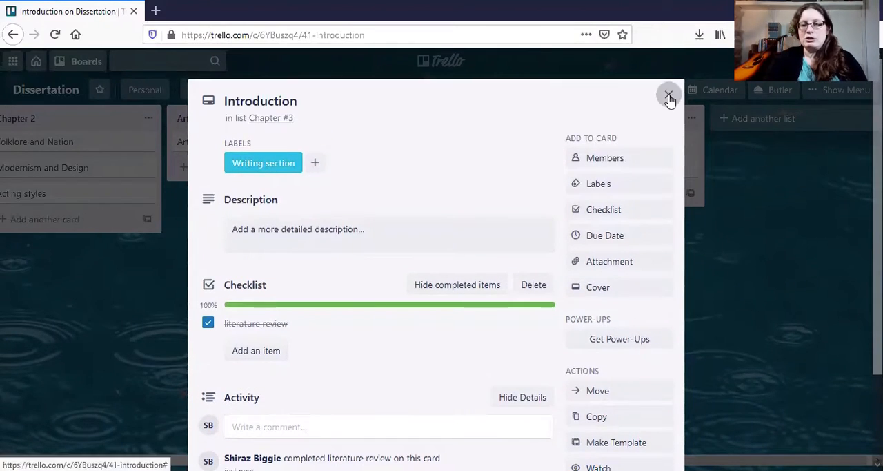
pyautogui.click(669, 96)
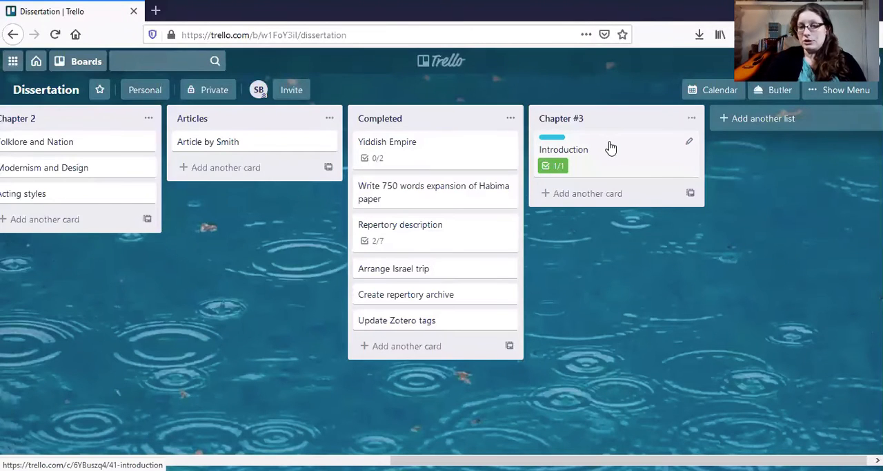
pyautogui.moveTo(610, 148)
pyautogui.mouseDown()
pyautogui.moveTo(580, 249)
pyautogui.moveTo(451, 258)
pyautogui.moveTo(607, 152)
pyautogui.moveTo(611, 140)
pyautogui.mouseUp()
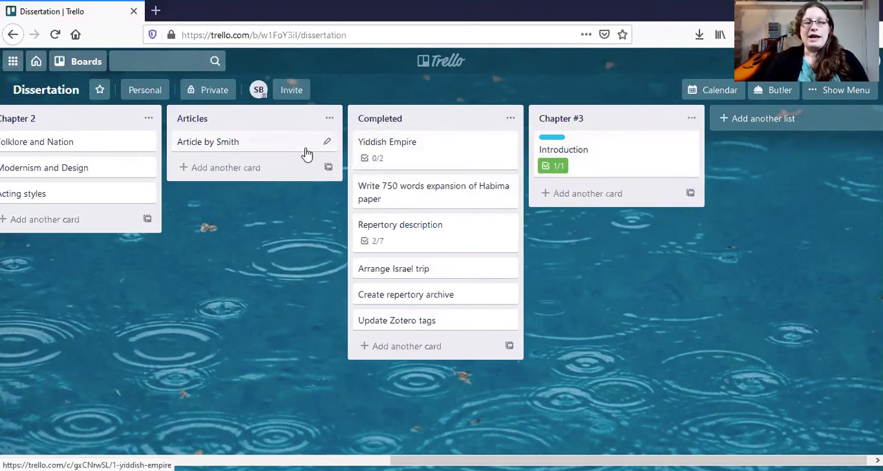
pyautogui.moveTo(254, 142); pyautogui.dragTo(617, 196)
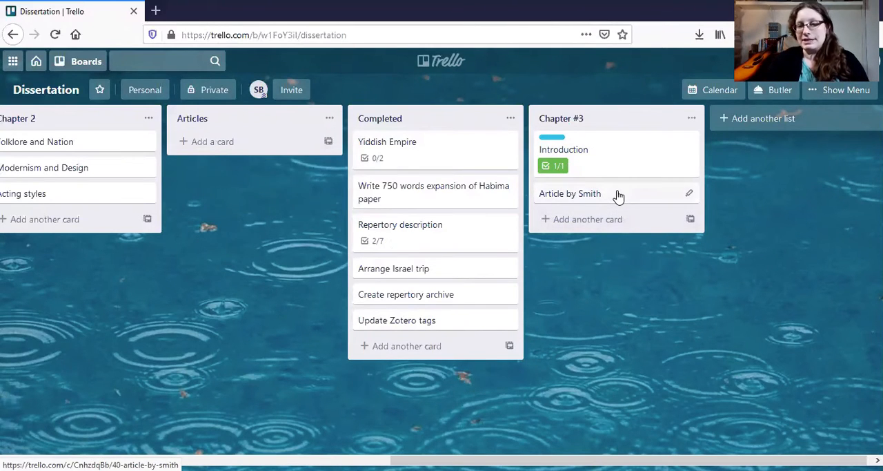
# Examine the quick-edit options of the article card in Chapter #3 without changing anything, and return to the board's first lists.
pyautogui.click(689, 194)
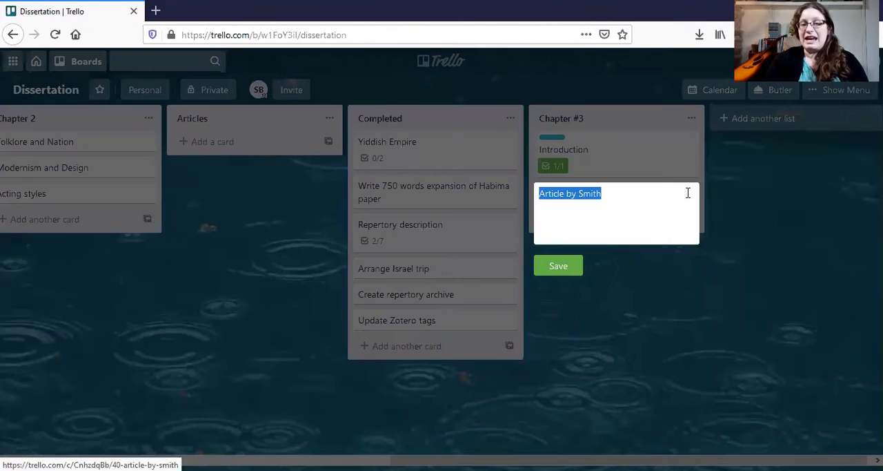
pyautogui.click(755, 150)
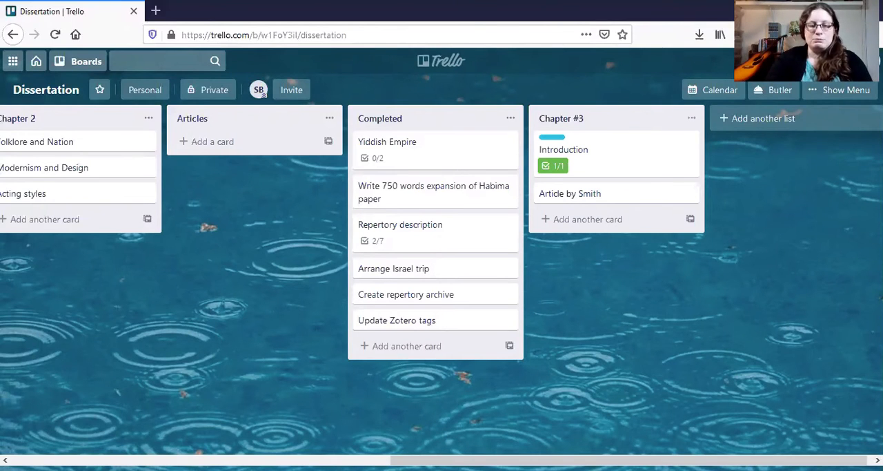
pyautogui.rightClick(332, 235)
pyautogui.hscroll(-8, 332, 236)
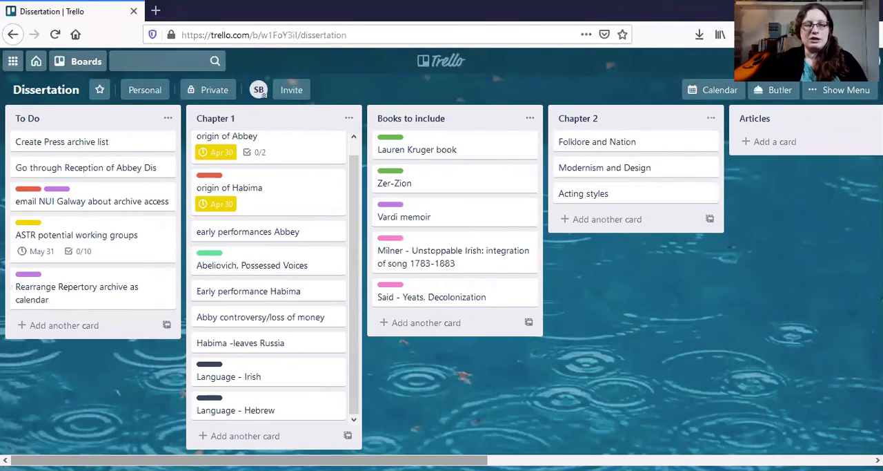